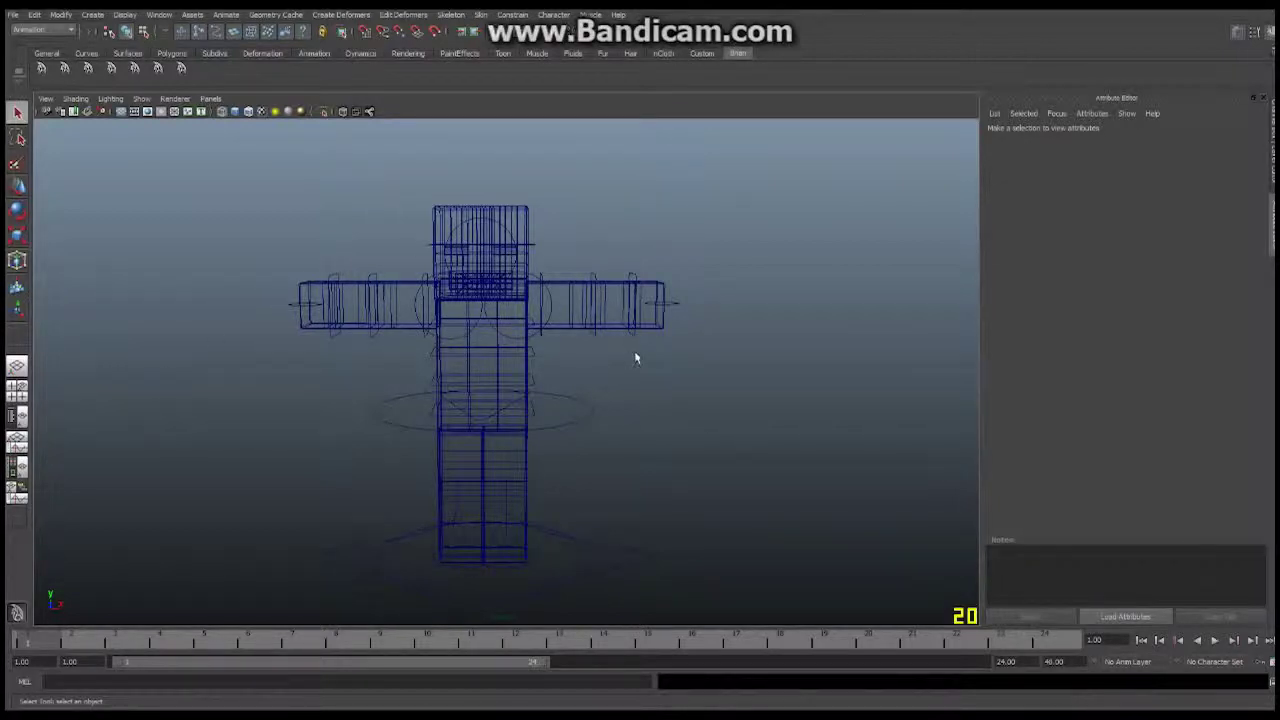
# Switch the viewport from wireframe to Smooth Shade All for the blocky character rig.
pyautogui.scroll(-3, 612, 343)
pyautogui.keyDown('alt'); pyautogui.moveTo(540, 348); pyautogui.dragTo(538, 328, button='middle'); pyautogui.keyUp('alt')
pyautogui.keyDown('alt'); pyautogui.moveTo(538, 328); pyautogui.dragTo(562, 313); pyautogui.keyUp('alt')
pyautogui.click(582, 268)
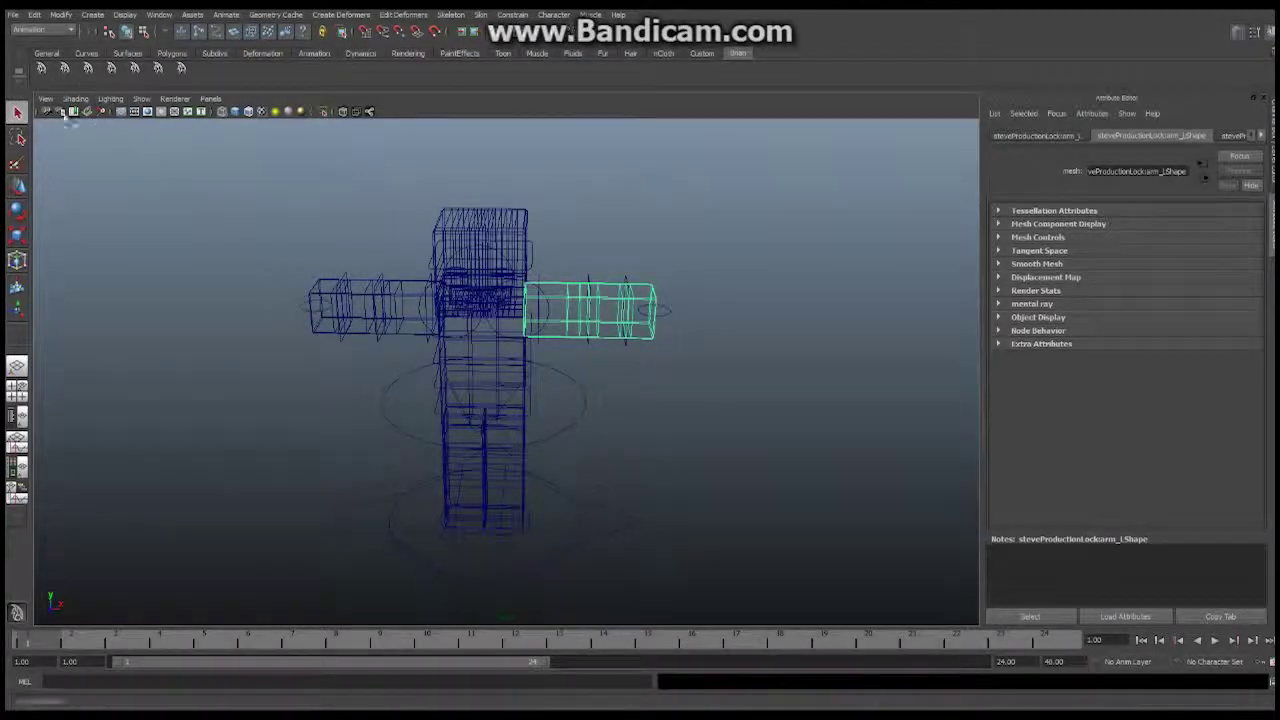
pyautogui.click(75, 99)
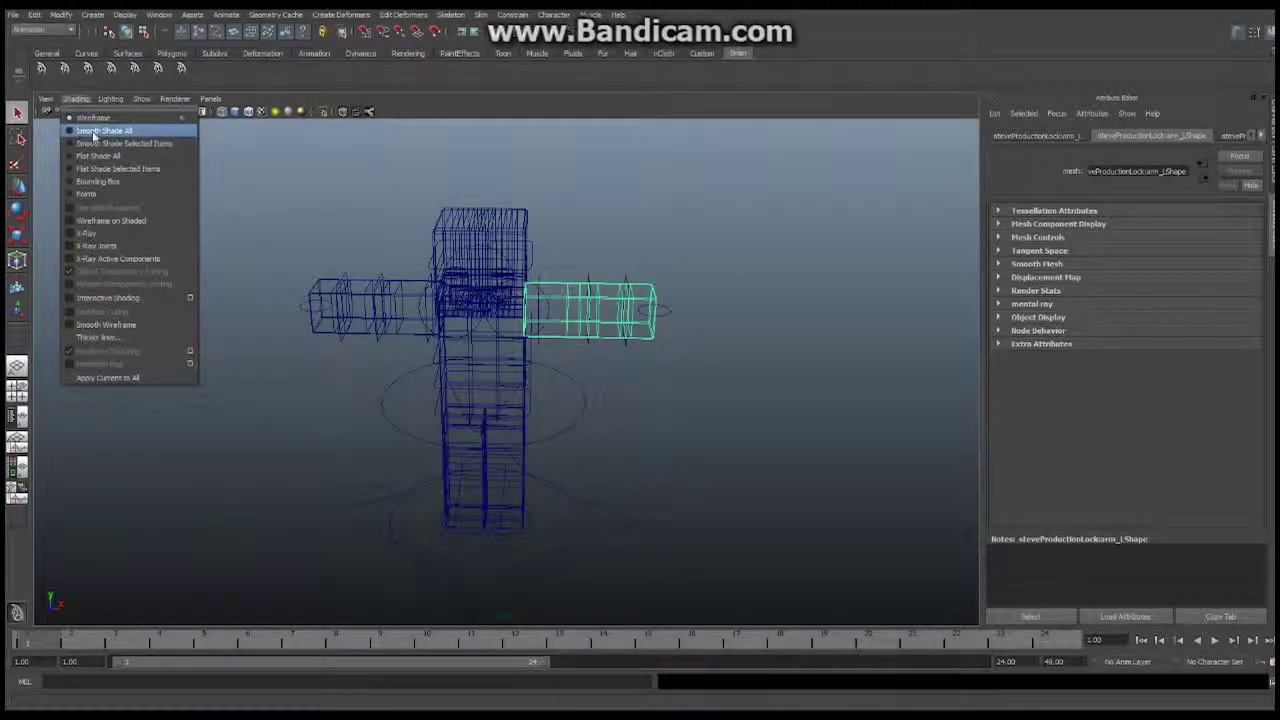
pyautogui.click(95, 131)
# Turn off Hardware Texturing in the viewport.
pyautogui.keyDown('alt'); pyautogui.moveTo(517, 346); pyautogui.dragTo(440, 296); pyautogui.keyUp('alt')
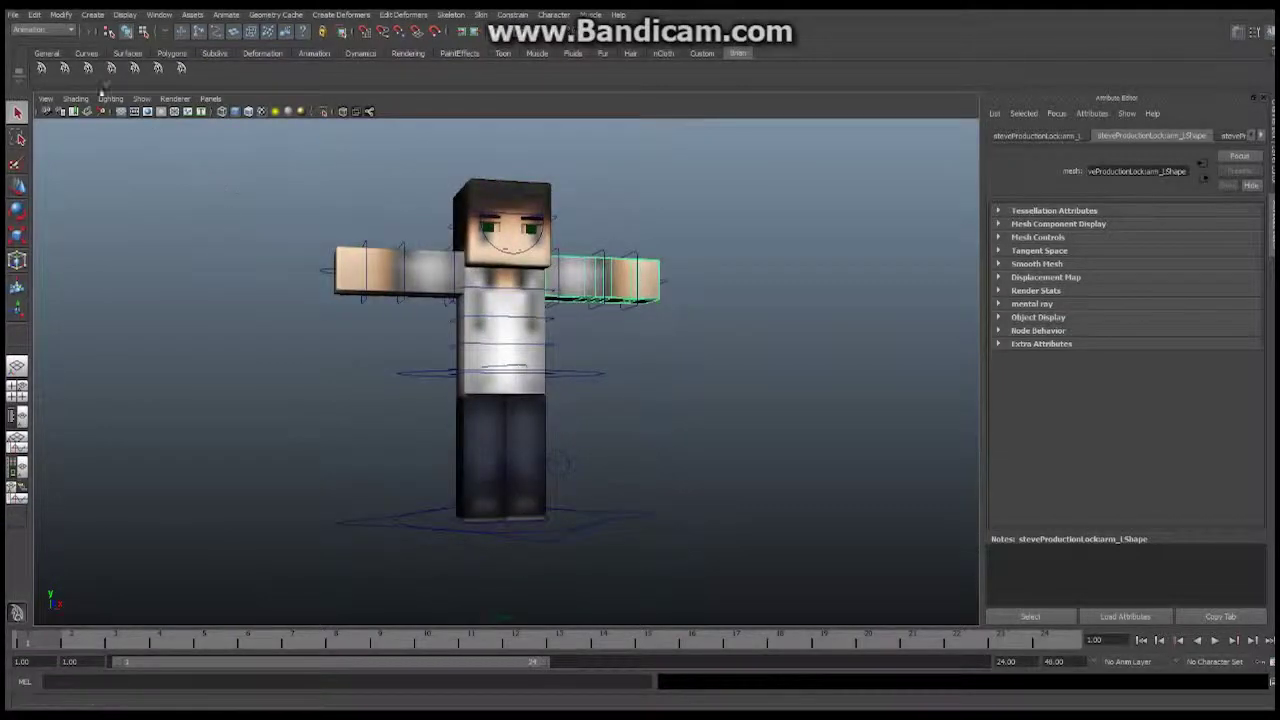
pyautogui.click(76, 100)
pyautogui.click(150, 362)
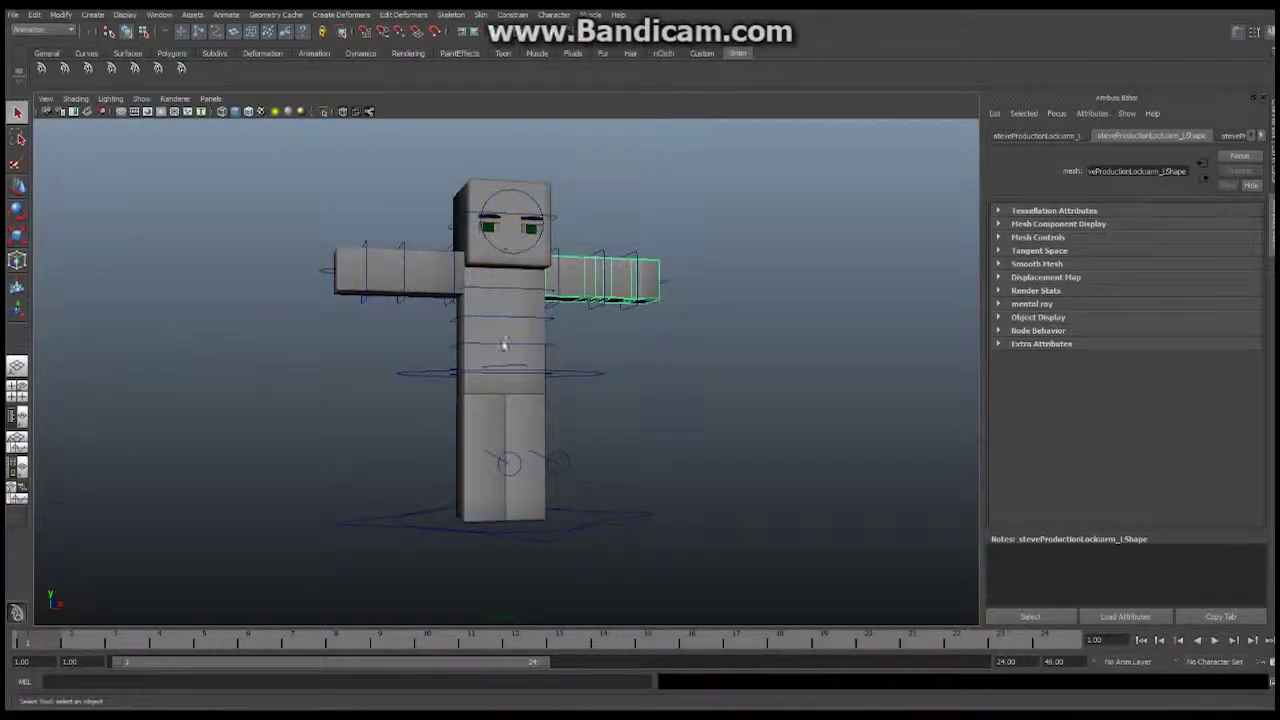
# Assign the existing blue, white and brown textured material from the Hypershade to the character's head mesh.
pyautogui.keyDown('alt'); pyautogui.moveTo(552, 315); pyautogui.dragTo(537, 317); pyautogui.keyUp('alt')
pyautogui.keyDown('alt'); pyautogui.moveTo(470, 374); pyautogui.dragTo(537, 357, button='right'); pyautogui.keyUp('alt')
pyautogui.keyDown('alt'); pyautogui.moveTo(537, 357); pyautogui.dragTo(545, 385, button='middle'); pyautogui.keyUp('alt')
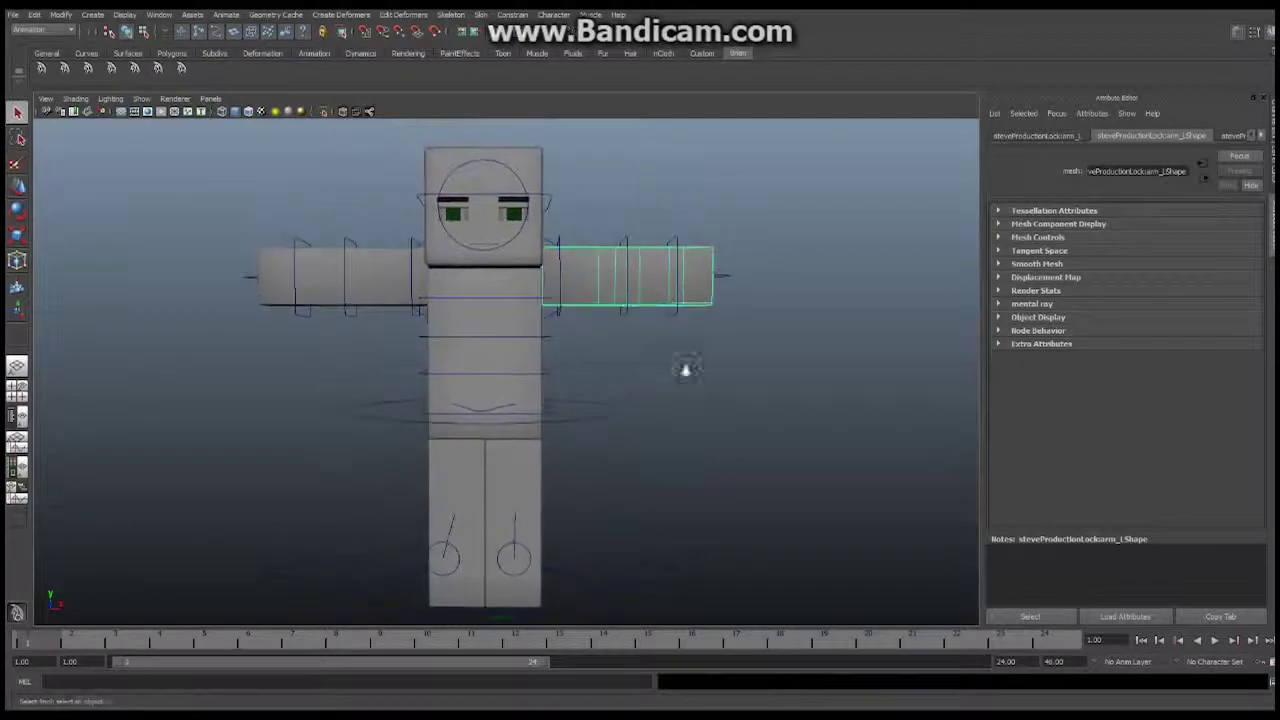
pyautogui.keyDown('alt'); pyautogui.moveTo(686, 371); pyautogui.dragTo(518, 376, button='right'); pyautogui.keyUp('alt')
pyautogui.keyDown('alt'); pyautogui.moveTo(518, 376); pyautogui.dragTo(517, 403); pyautogui.keyUp('alt')
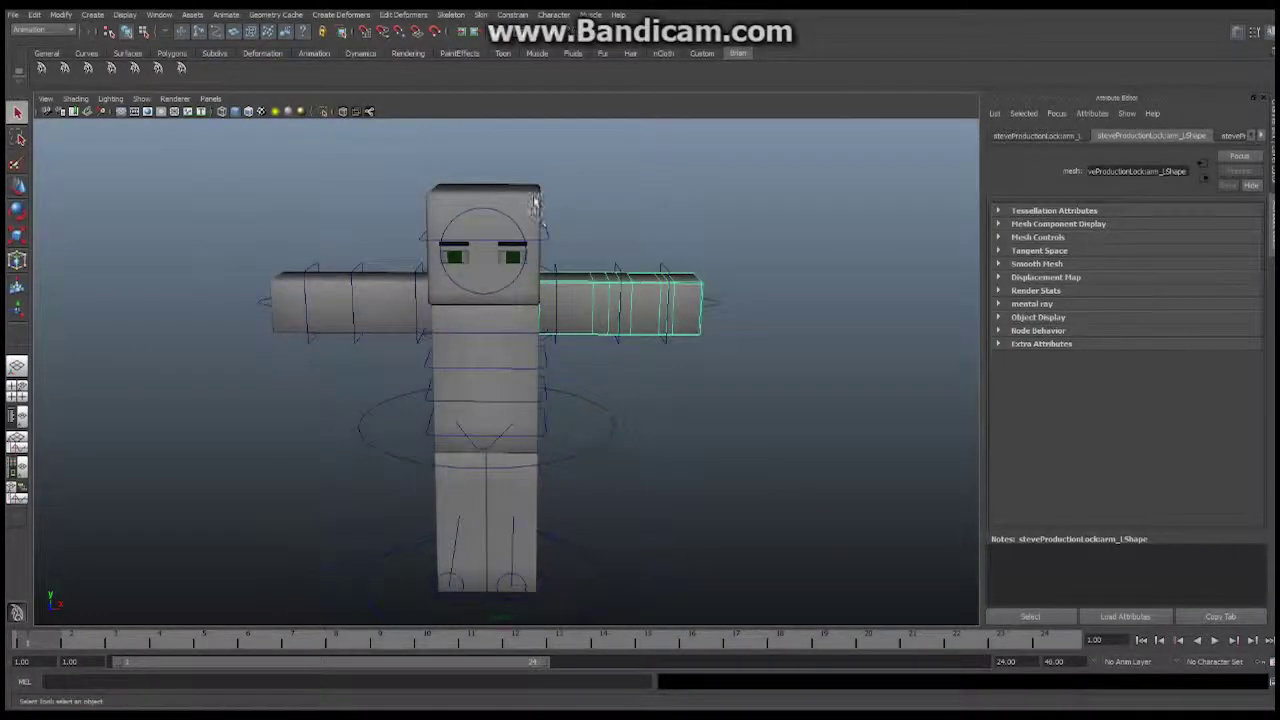
pyautogui.click(533, 202)
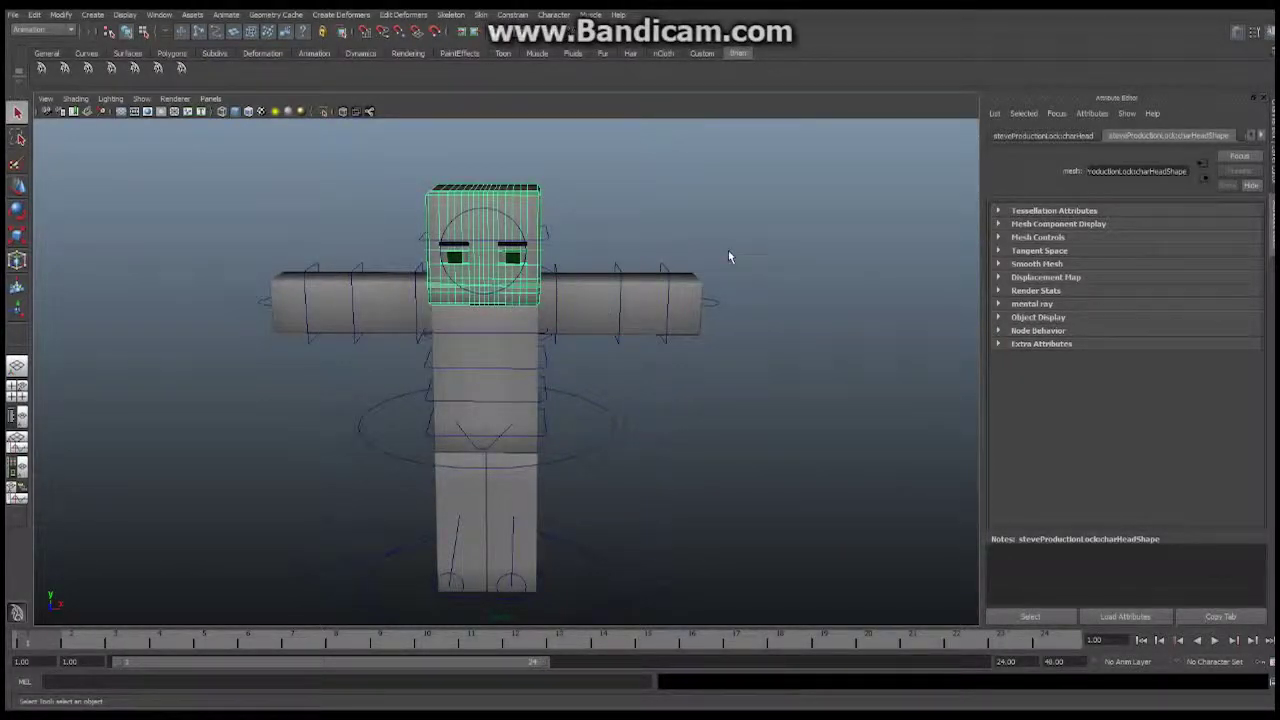
pyautogui.click(159, 14)
pyautogui.moveTo(185, 47)
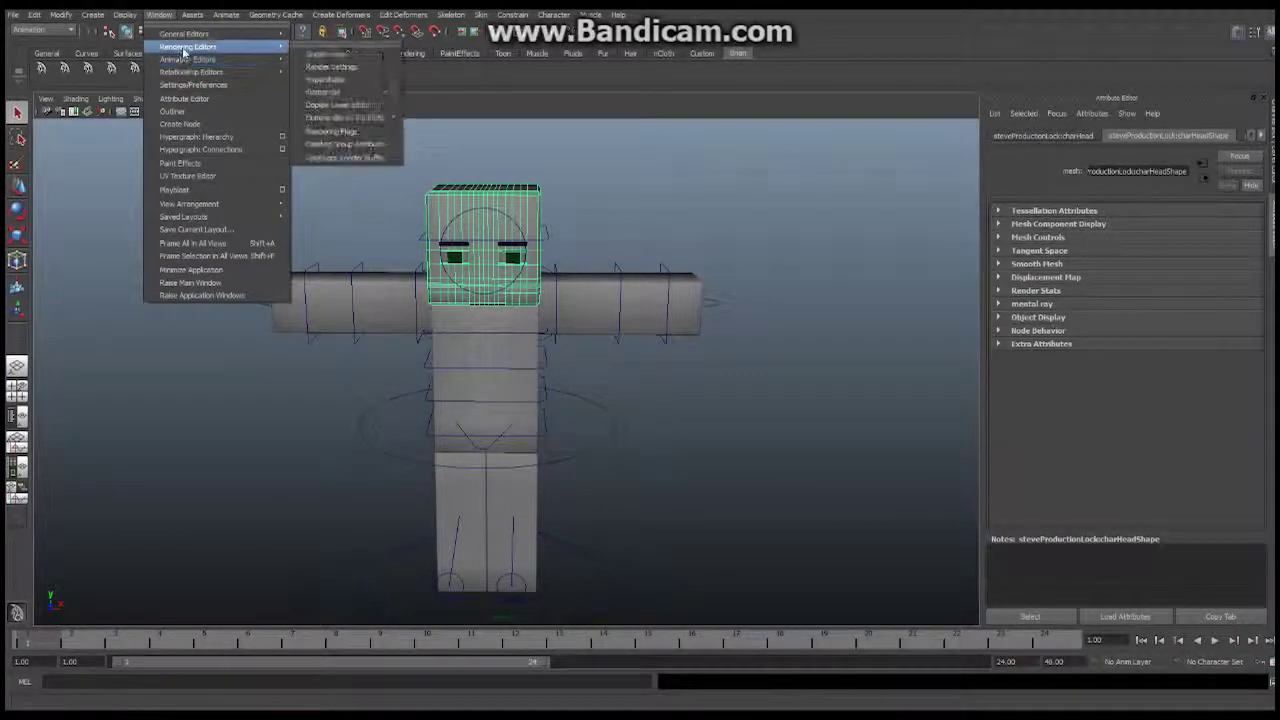
pyautogui.click(324, 79)
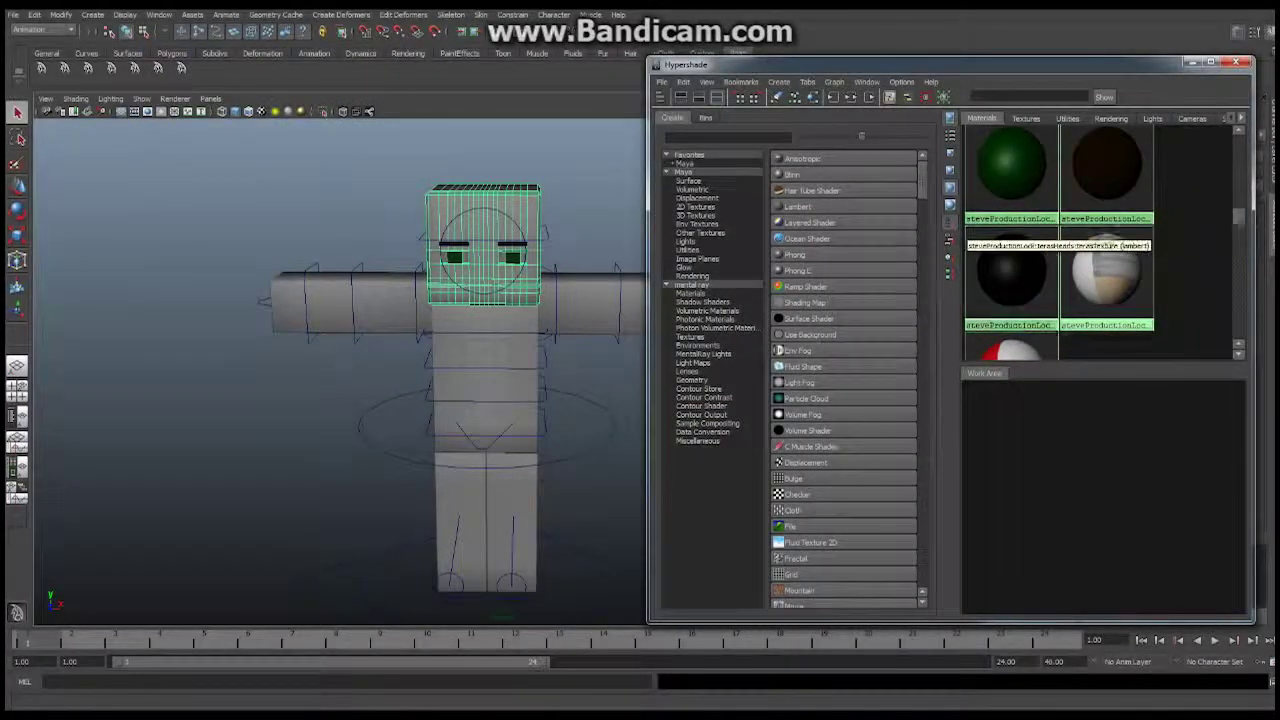
pyautogui.scroll(3, 1241, 222)
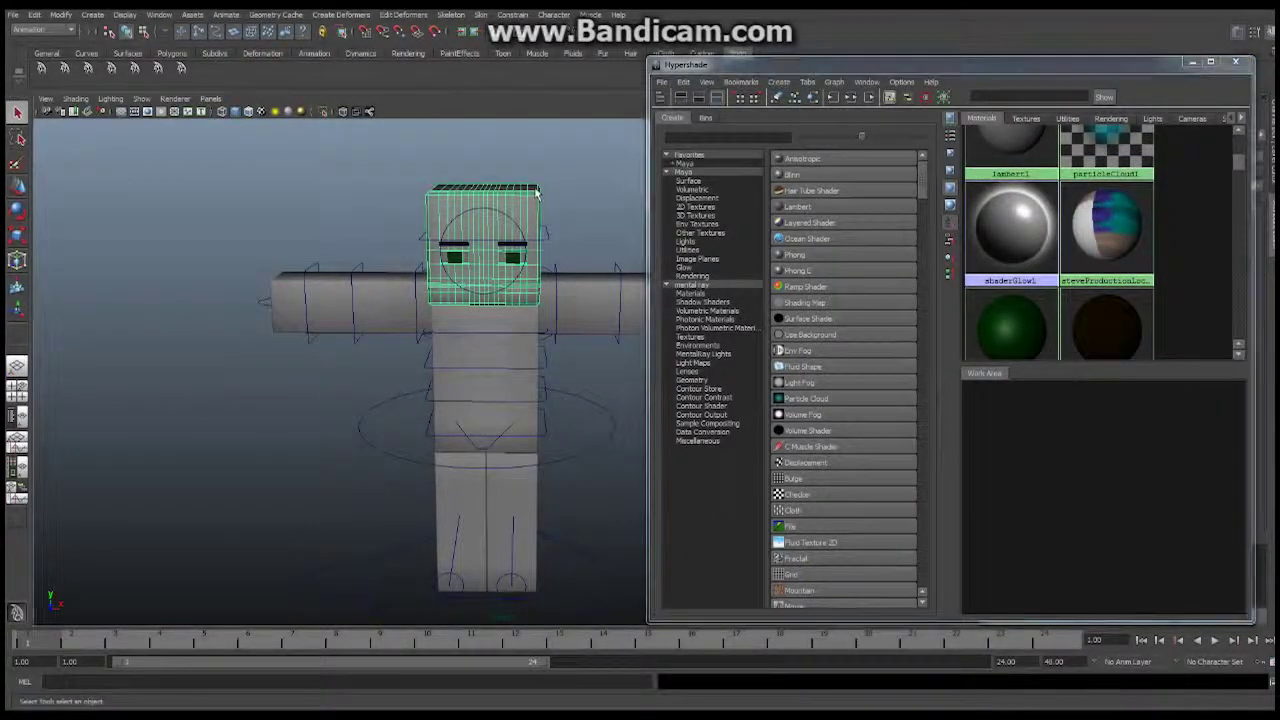
pyautogui.moveTo(1114, 228); pyautogui.dragTo(974, 196, button='right')
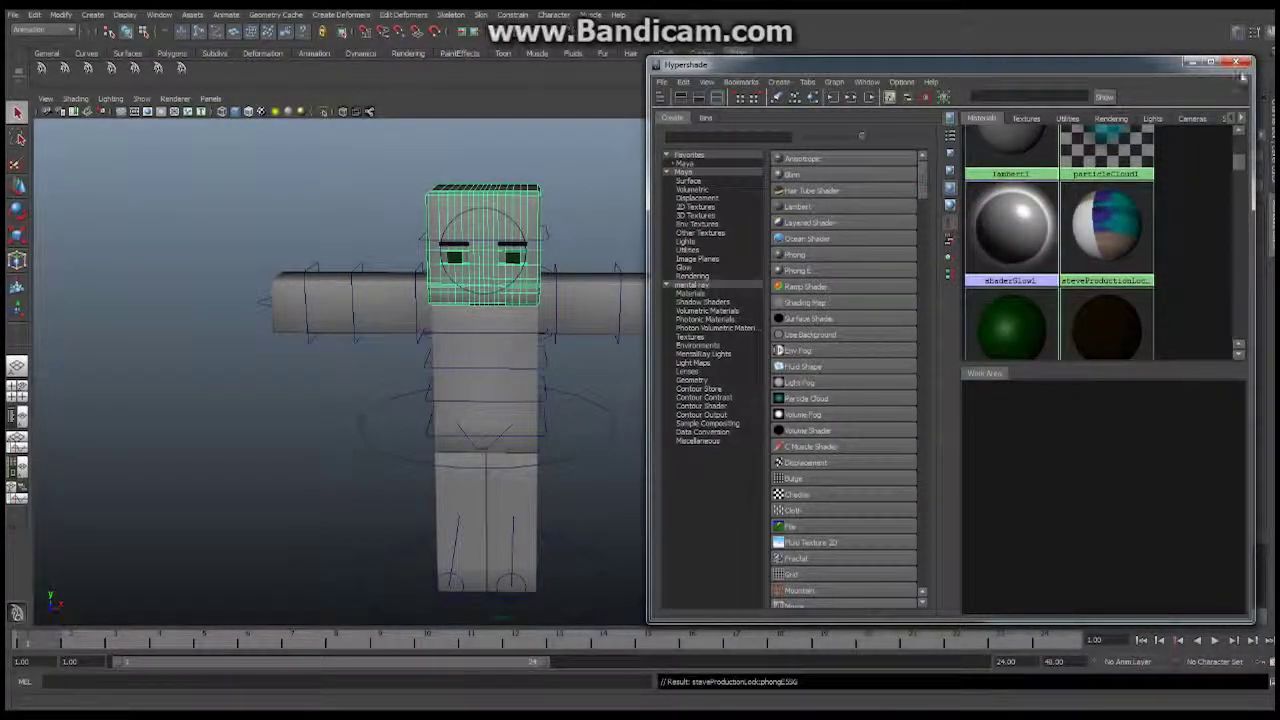
pyautogui.click(1193, 63)
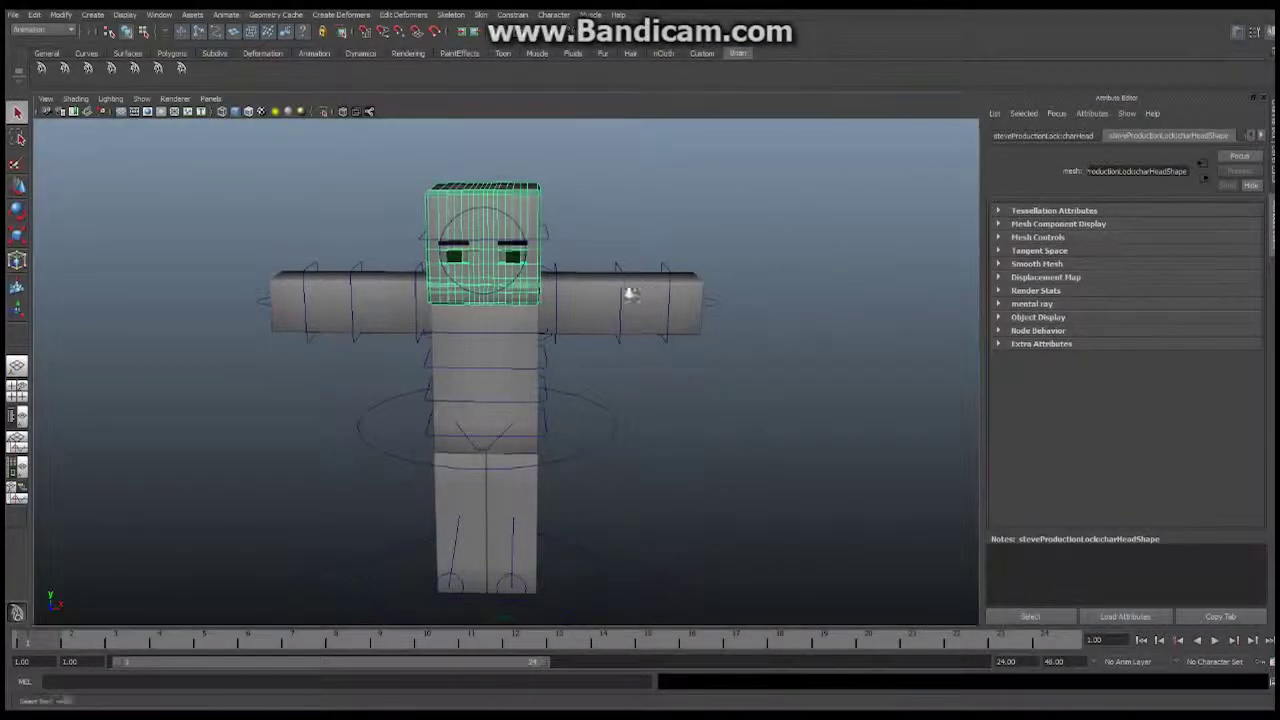
# Turn on Hardware Texturing in the viewport so that the character displays its textures.
pyautogui.keyDown('alt'); pyautogui.moveTo(629, 289); pyautogui.dragTo(523, 371); pyautogui.keyUp('alt')
pyautogui.click(713, 362)
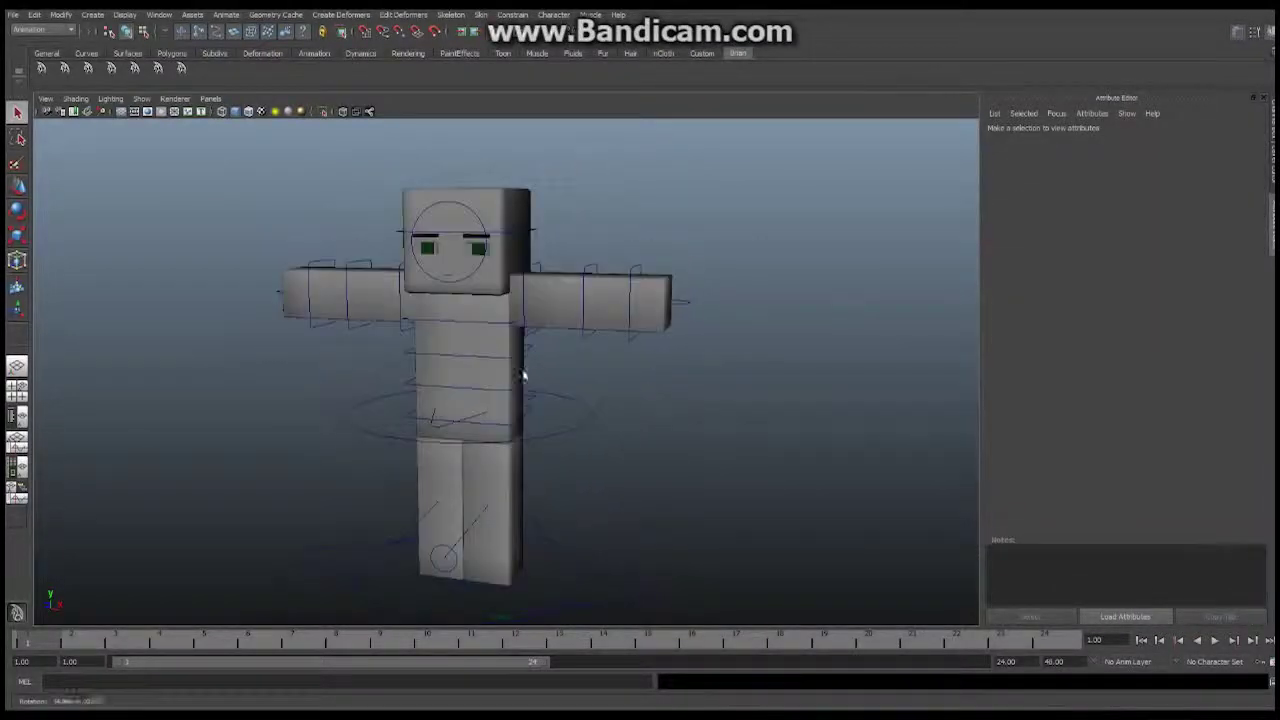
pyautogui.keyDown('alt'); pyautogui.moveTo(523, 371); pyautogui.dragTo(583, 357, button='right'); pyautogui.keyUp('alt')
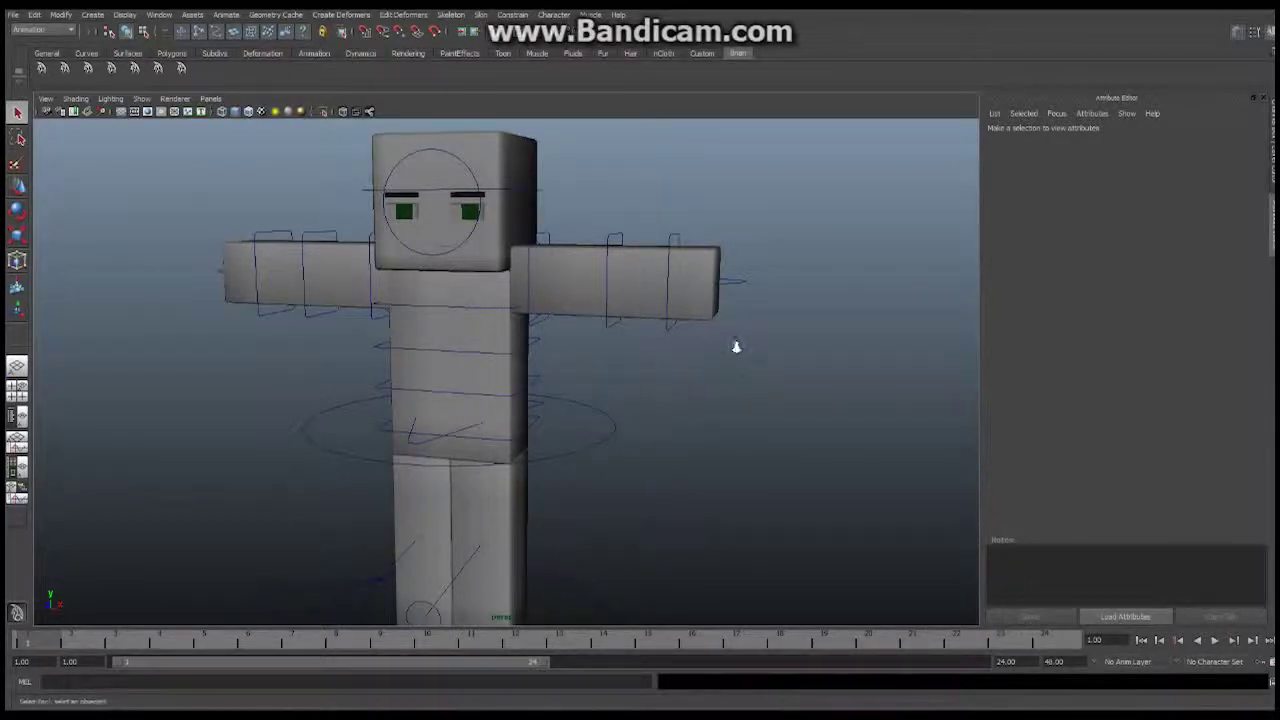
pyautogui.keyDown('alt'); pyautogui.moveTo(736, 346); pyautogui.dragTo(591, 363, button='right'); pyautogui.keyUp('alt')
pyautogui.keyDown('alt'); pyautogui.moveTo(475, 371); pyautogui.dragTo(519, 352); pyautogui.keyUp('alt')
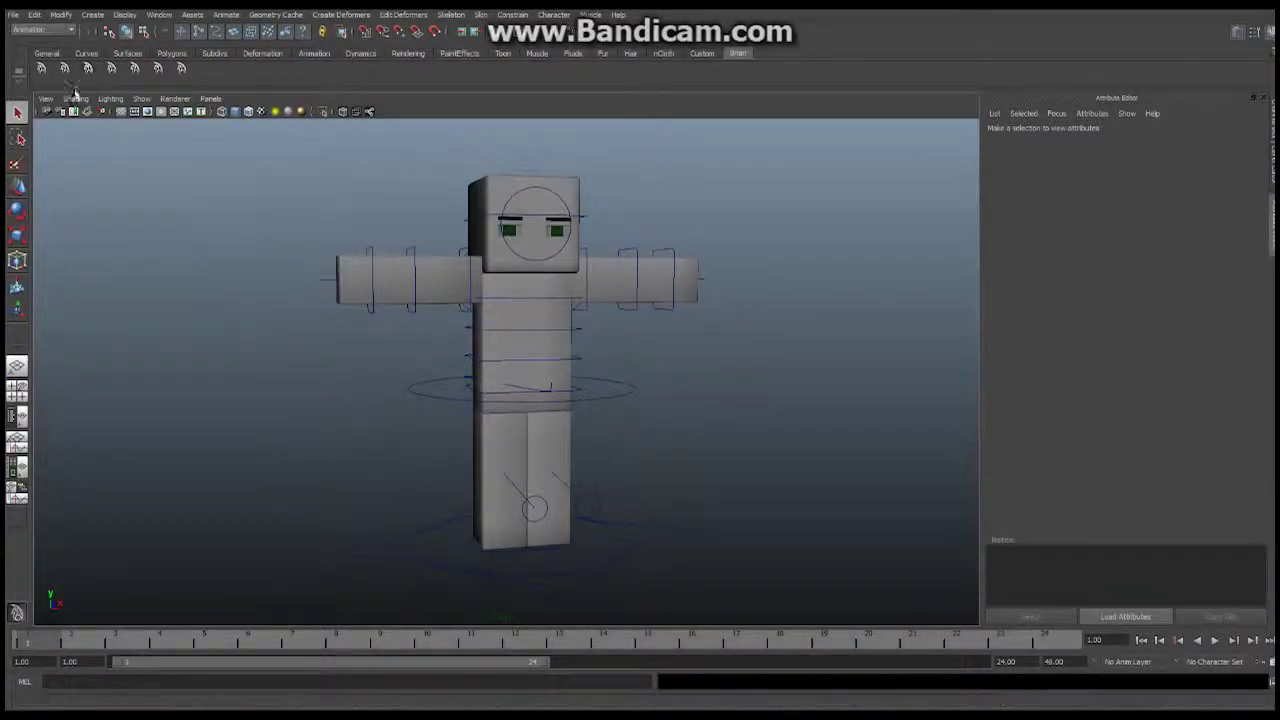
pyautogui.keyDown('alt'); pyautogui.moveTo(612, 351); pyautogui.dragTo(572, 343); pyautogui.keyUp('alt')
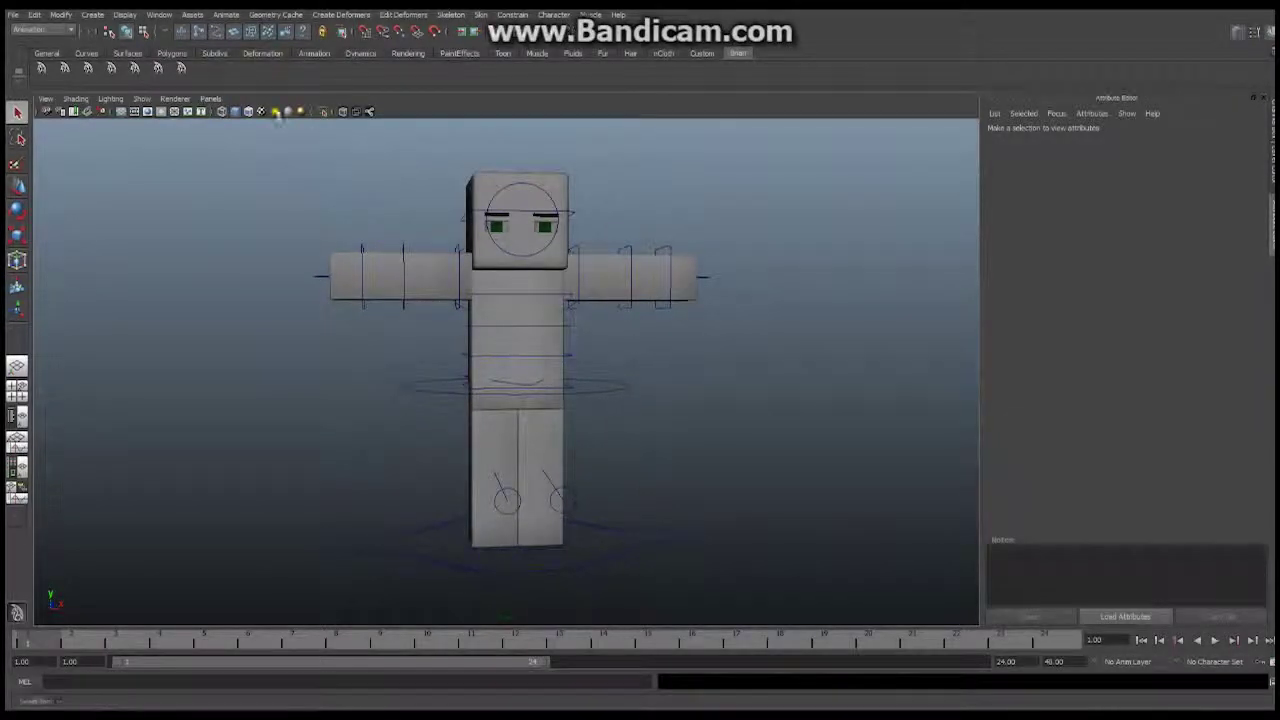
pyautogui.click(76, 99)
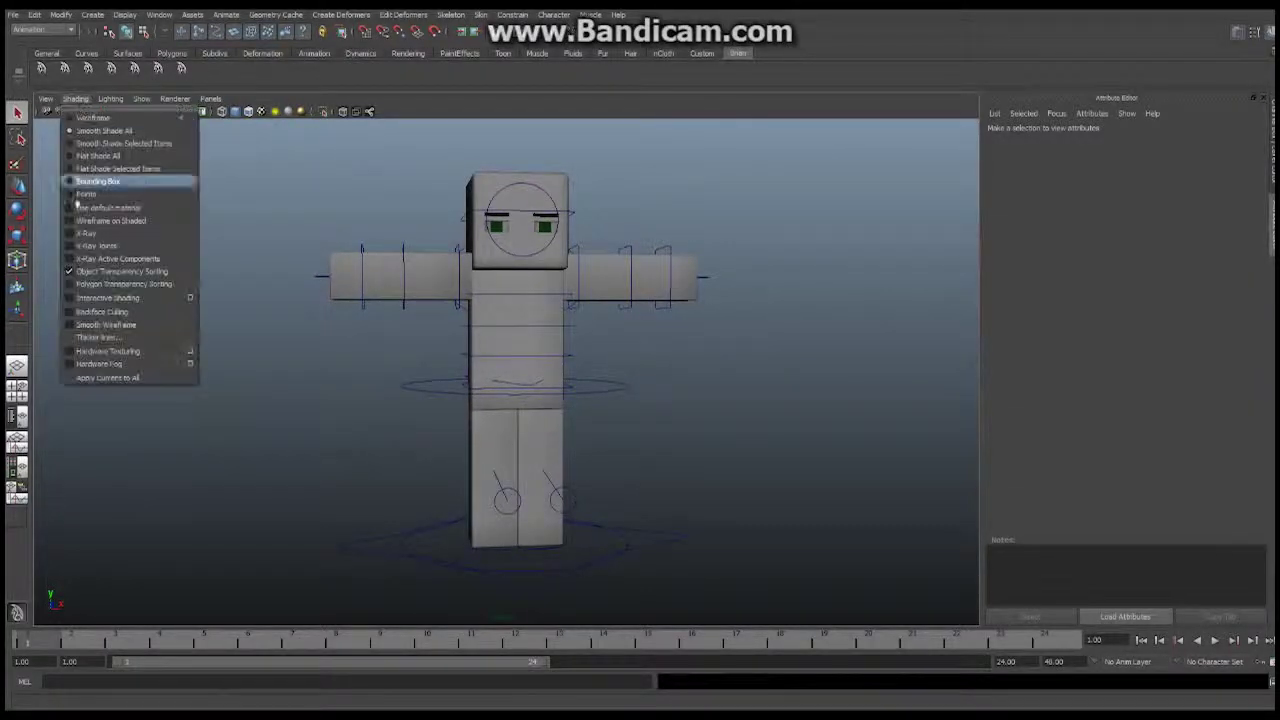
pyautogui.click(255, 149)
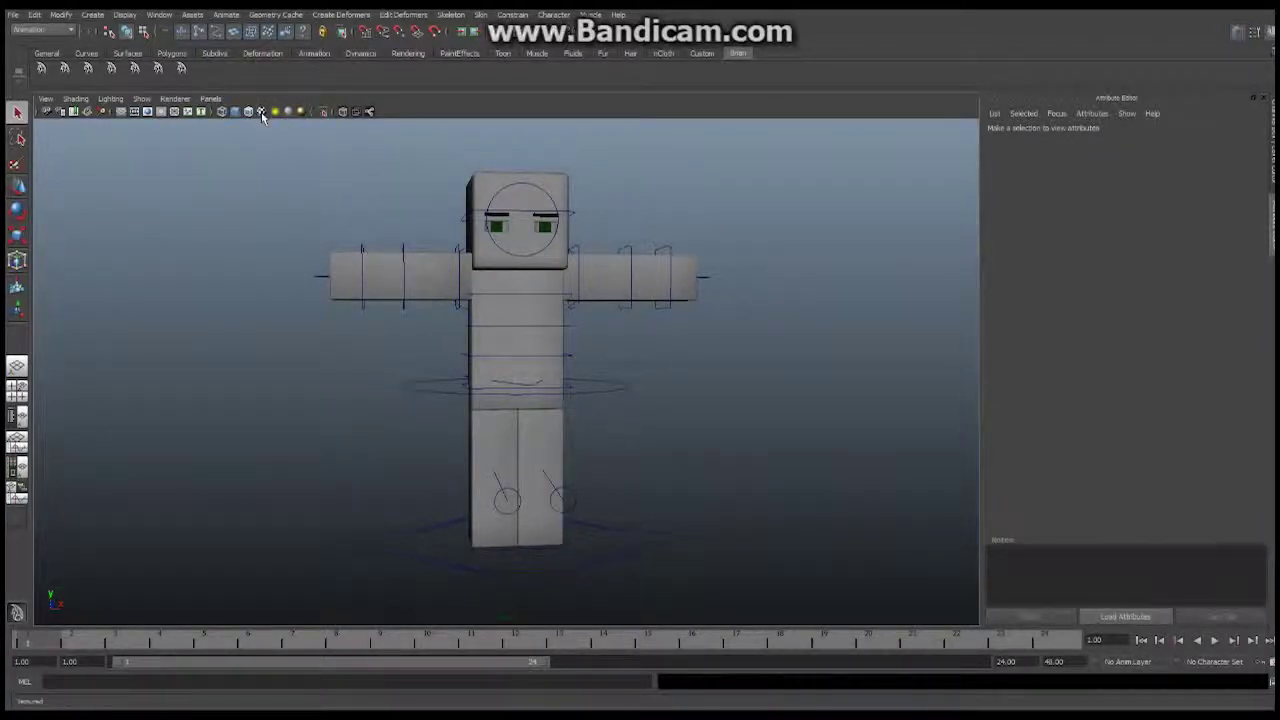
pyautogui.click(76, 100)
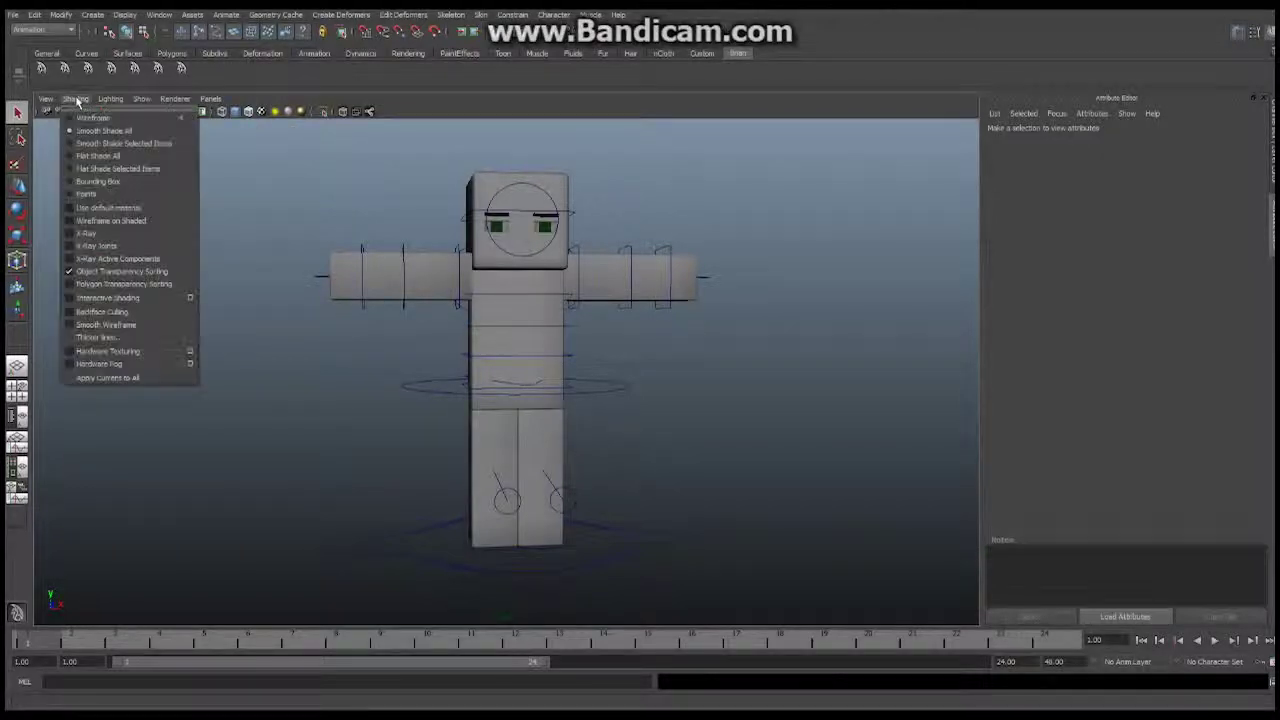
pyautogui.click(107, 352)
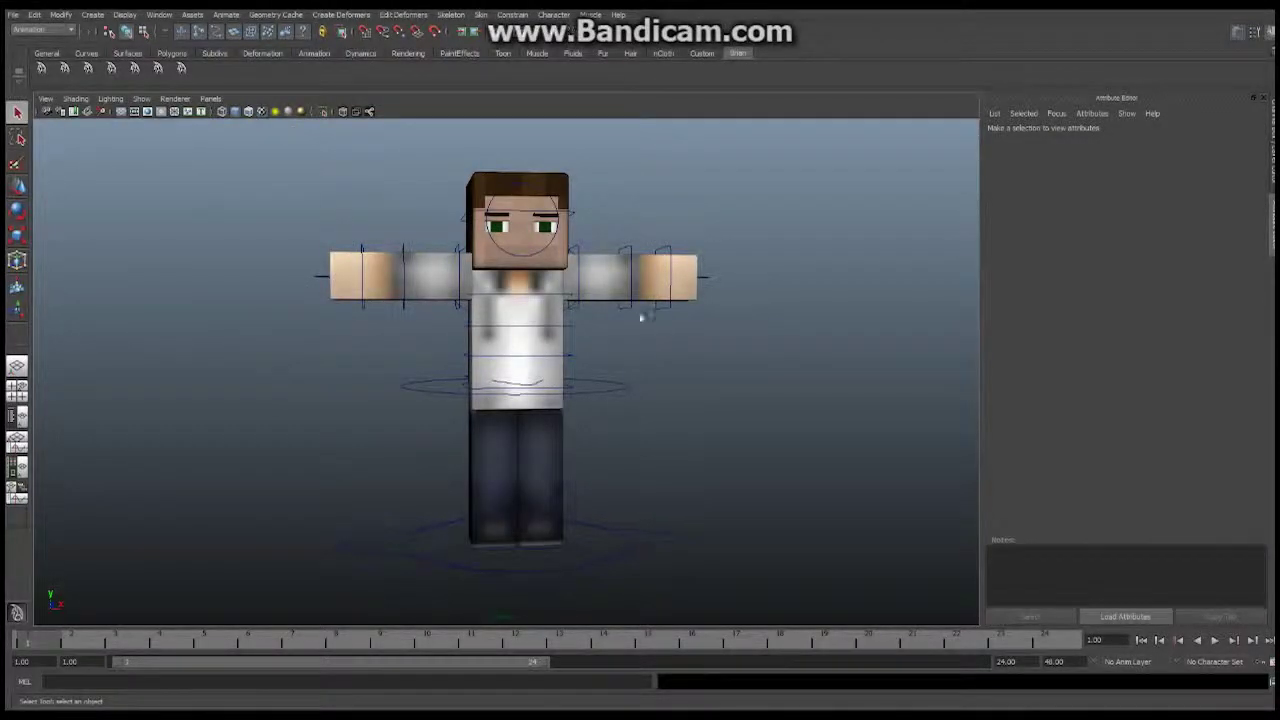
# Select the character's left arm mesh and show the attributes of its Lambert texture material.
pyautogui.keyDown('alt'); pyautogui.moveTo(641, 317); pyautogui.dragTo(565, 325); pyautogui.keyUp('alt')
pyautogui.scroll(3, 428, 354)
pyautogui.keyDown('alt'); pyautogui.moveTo(385, 353); pyautogui.dragTo(439, 353); pyautogui.keyUp('alt')
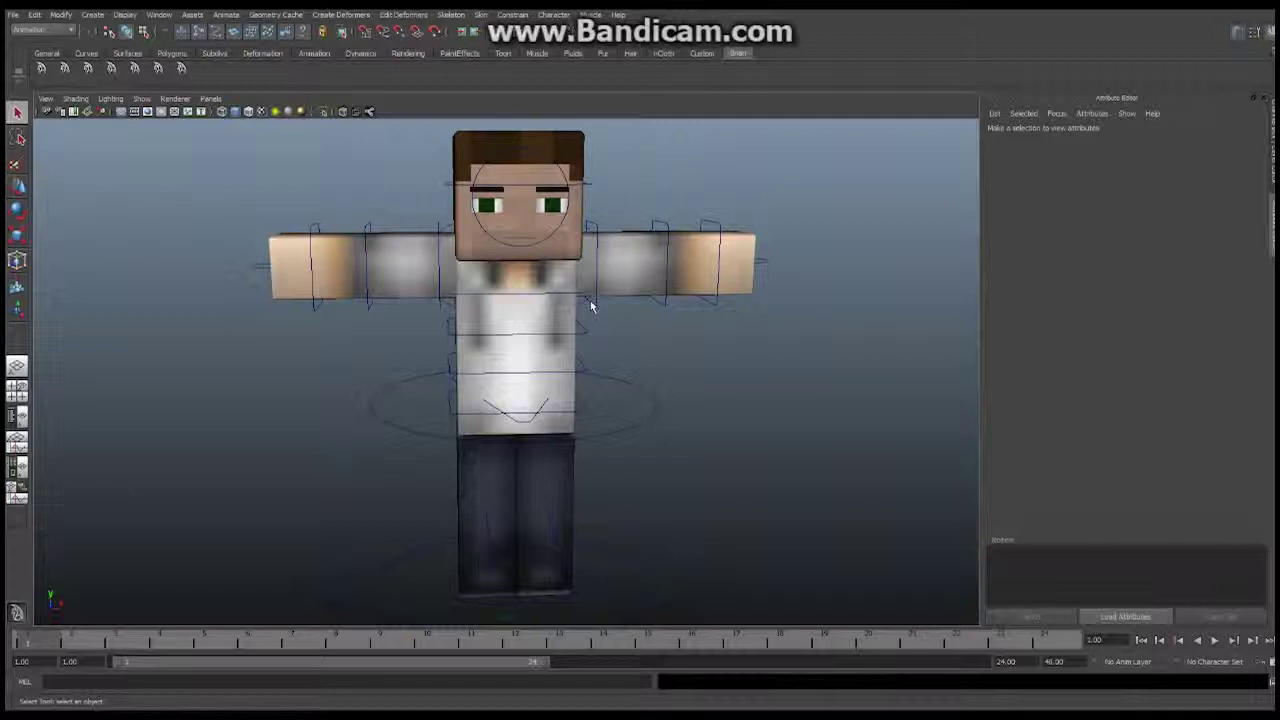
pyautogui.keyDown('alt'); pyautogui.moveTo(613, 368); pyautogui.dragTo(357, 374); pyautogui.keyUp('alt')
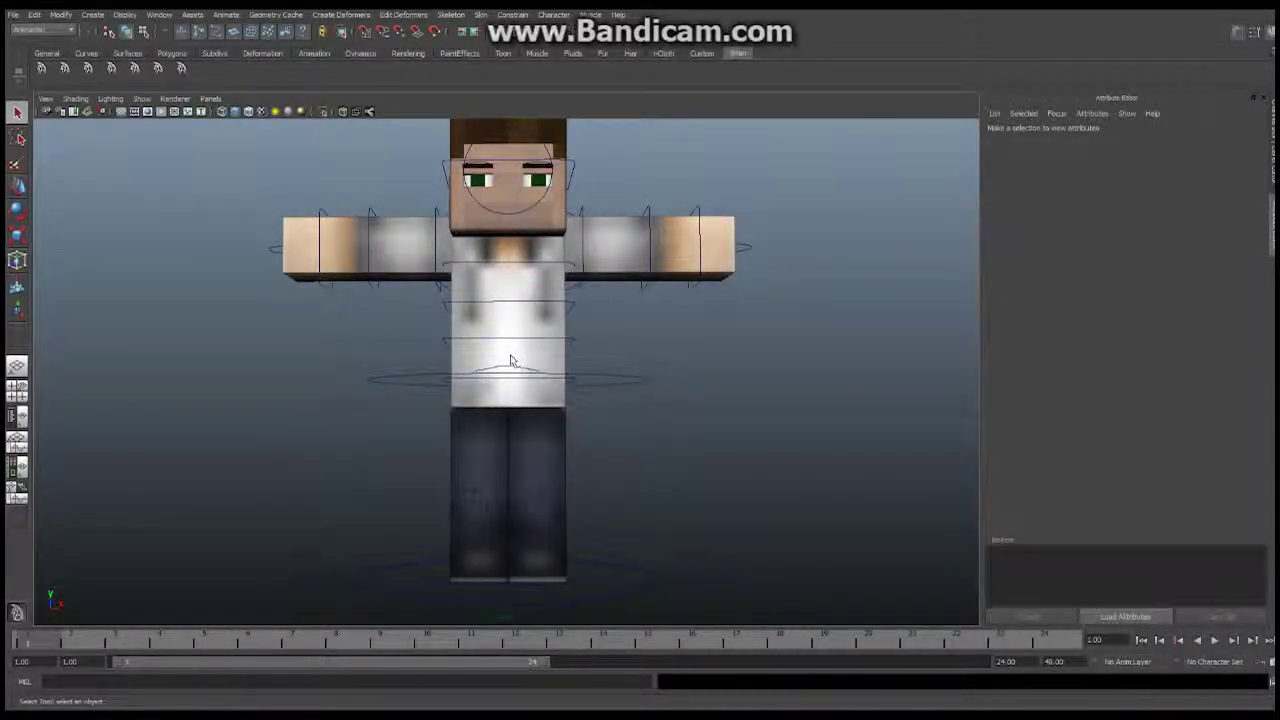
pyautogui.keyDown('alt'); pyautogui.moveTo(620, 394); pyautogui.dragTo(560, 400); pyautogui.keyUp('alt')
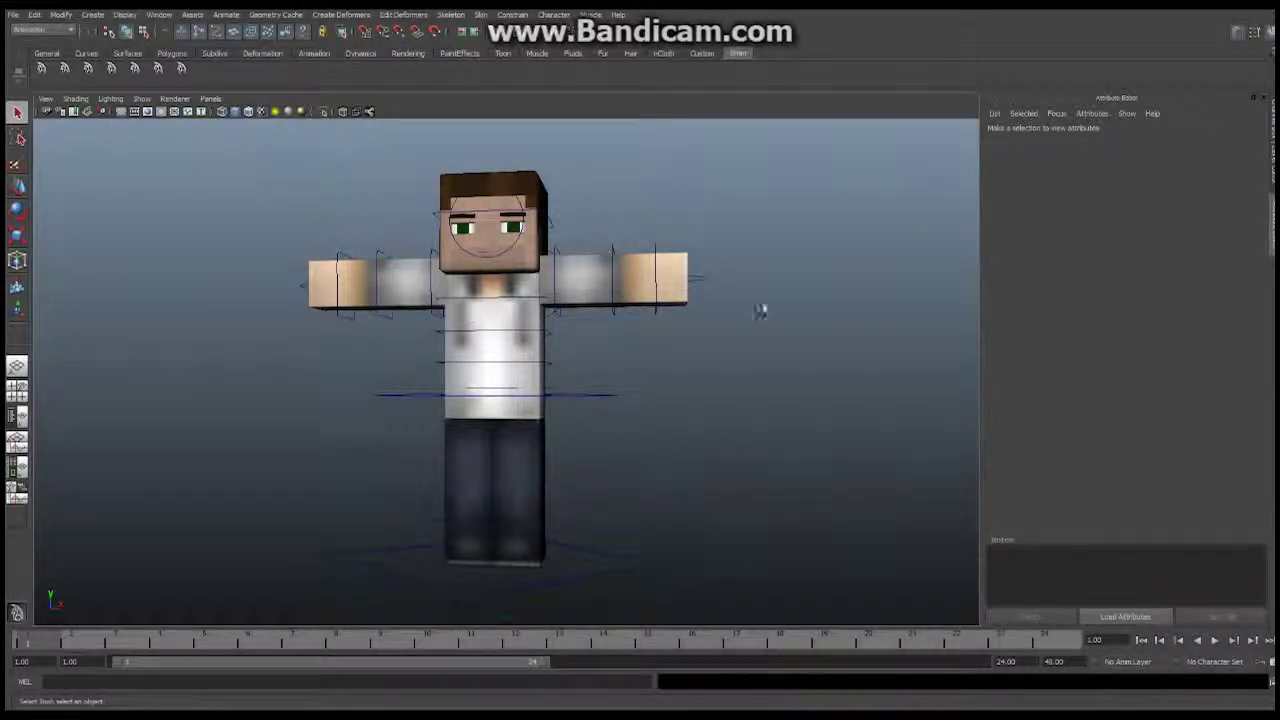
pyautogui.click(620, 278)
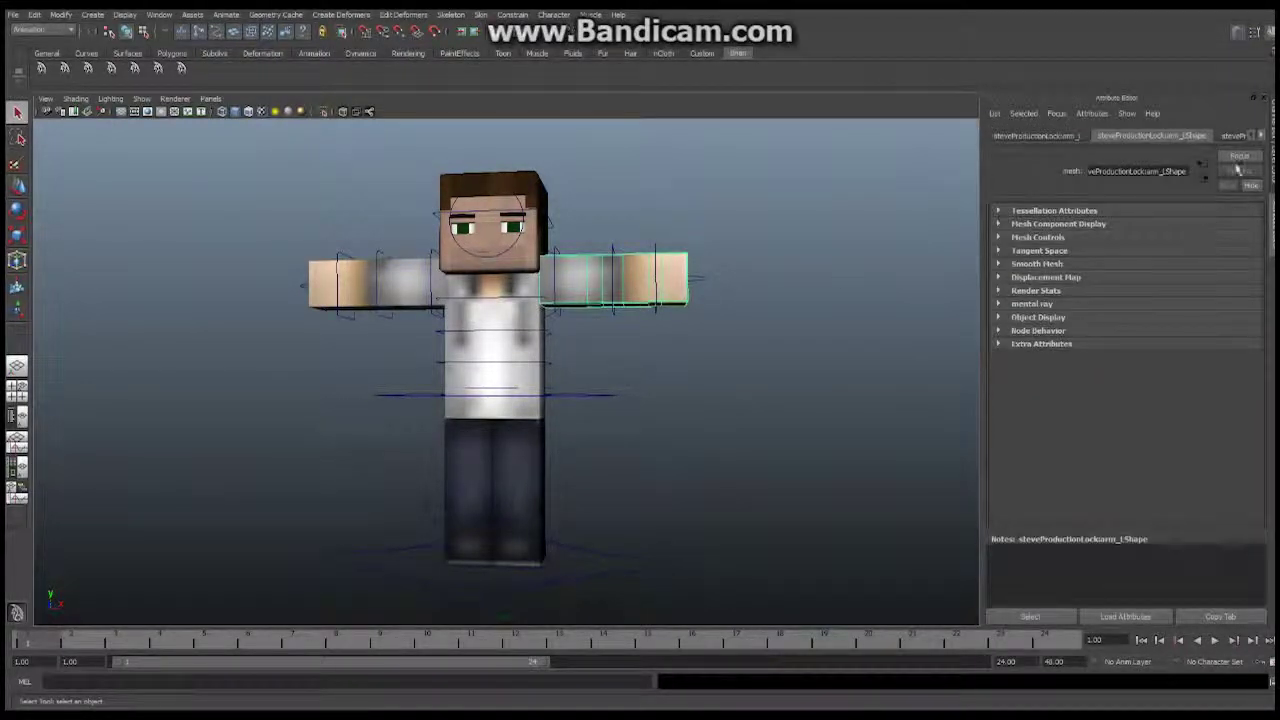
pyautogui.click(1261, 135)
pyautogui.click(1261, 135)
pyautogui.click(1261, 135)
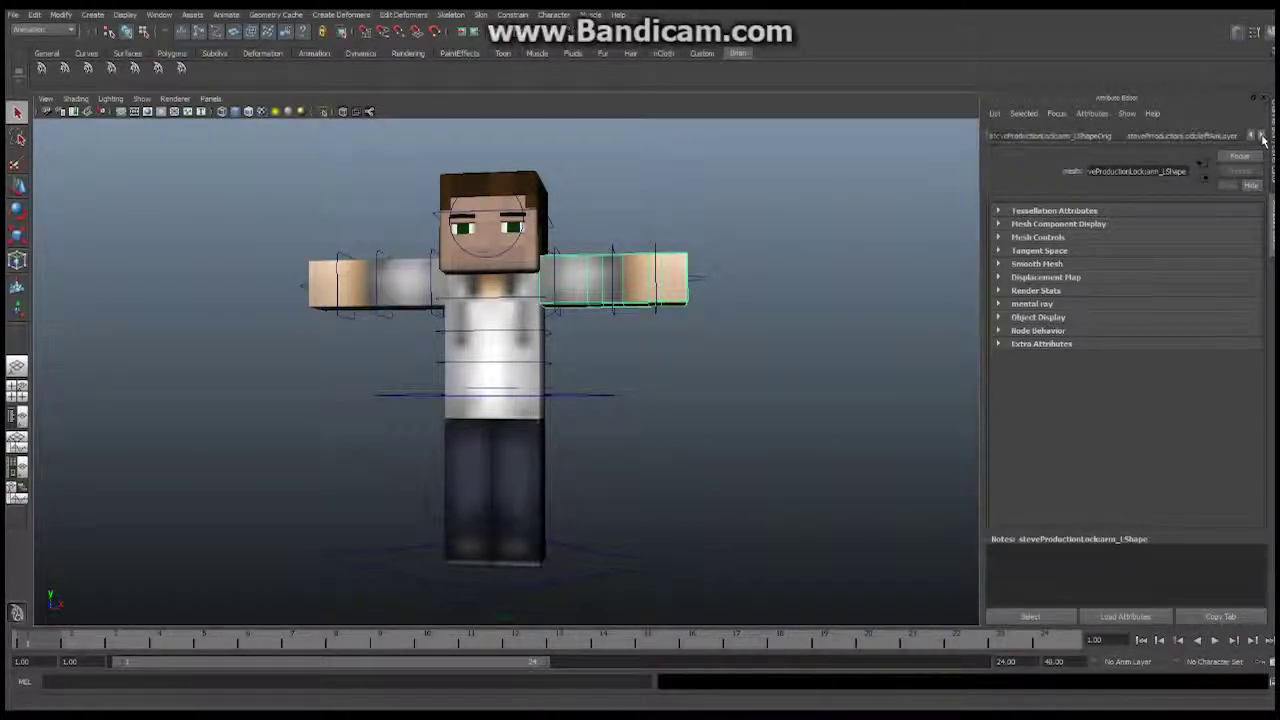
pyautogui.click(1261, 135)
pyautogui.click(1261, 135)
pyautogui.click(1261, 135)
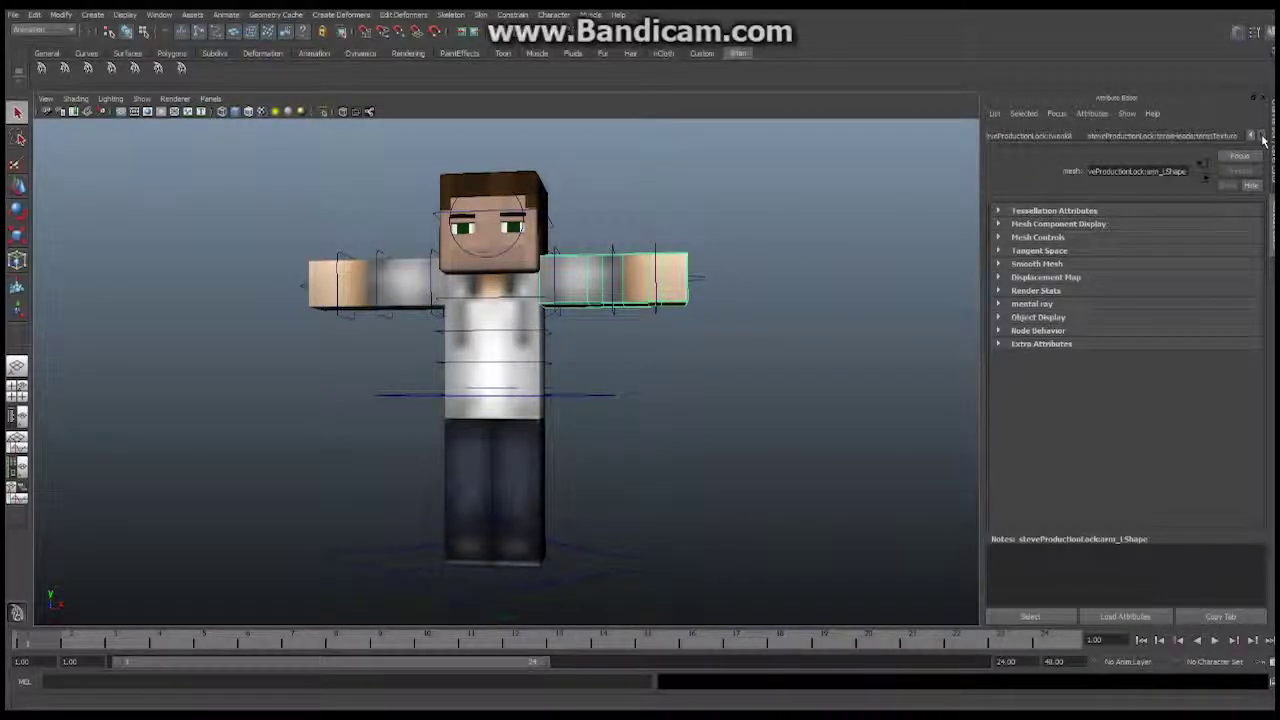
pyautogui.click(1191, 137)
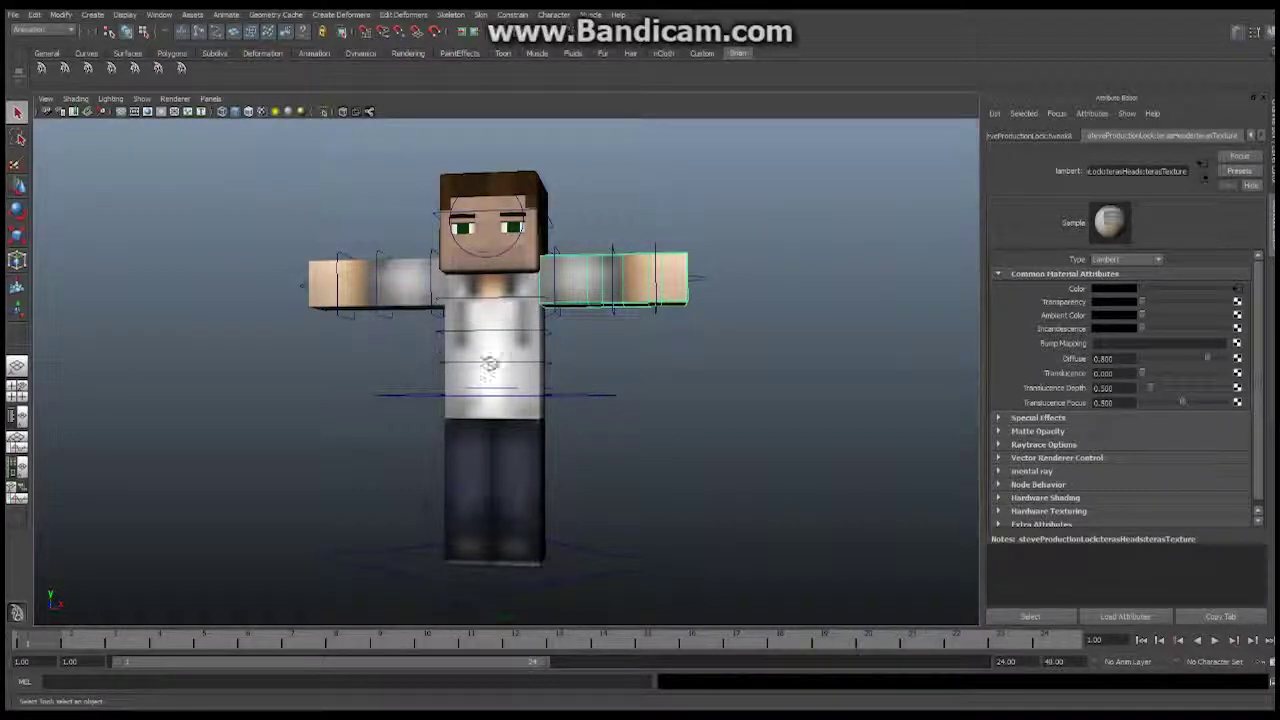
# Set the hardware texture filter to Unfiltered, apply it to the viewport and put the options window away.
pyautogui.moveTo(489, 363)
pyautogui.keyDown('alt'); pyautogui.mouseDown()
pyautogui.moveTo(575, 382)
pyautogui.moveTo(556, 392)
pyautogui.moveTo(503, 361)
pyautogui.mouseUp(); pyautogui.keyUp('alt')
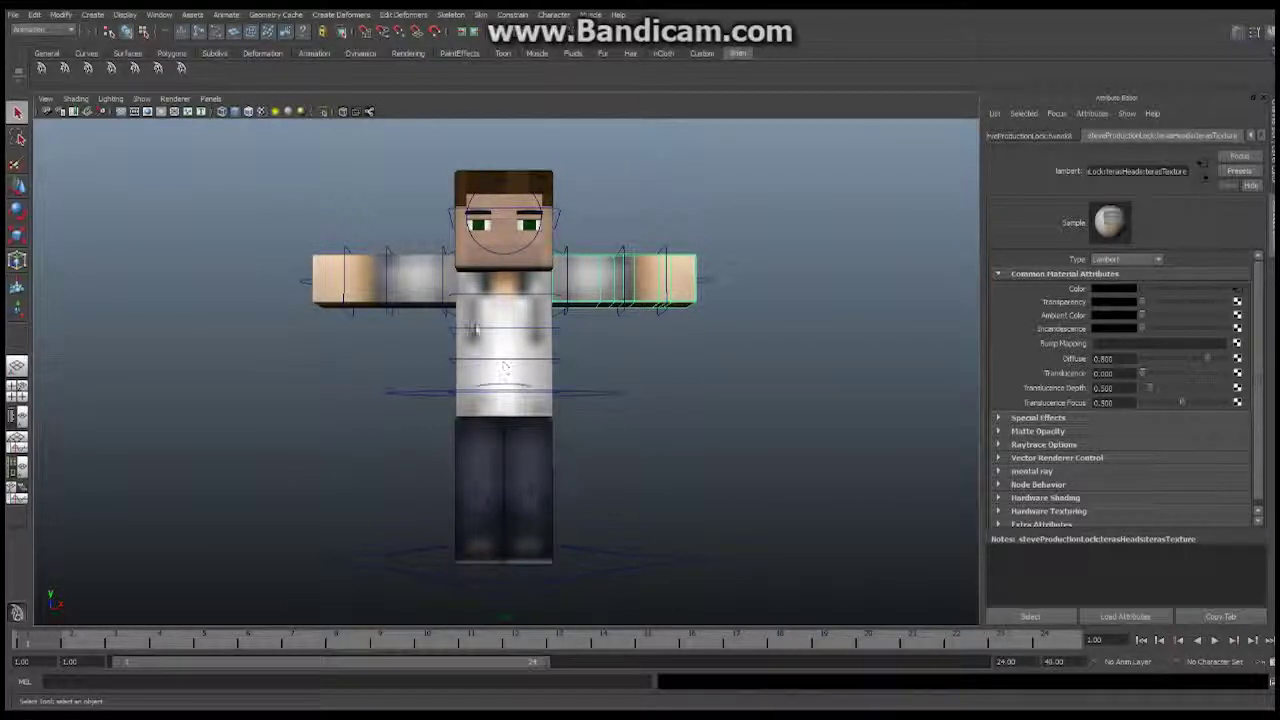
pyautogui.click(78, 100)
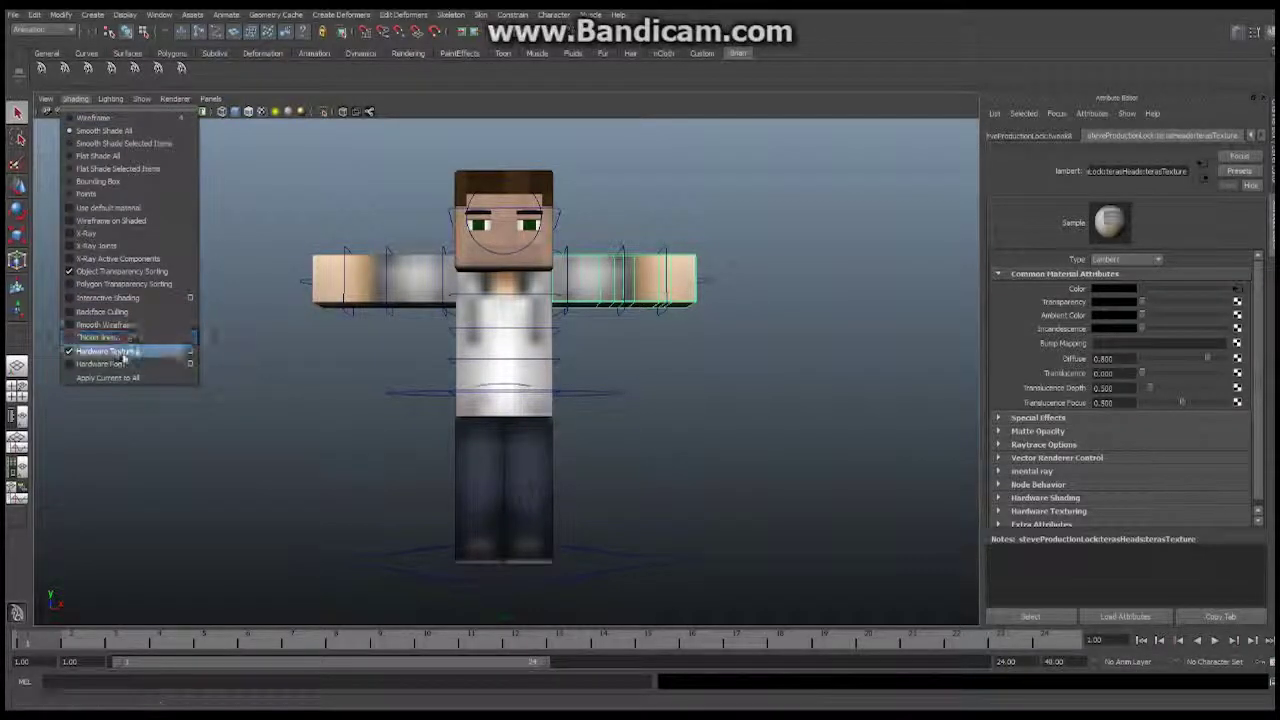
pyautogui.click(190, 351)
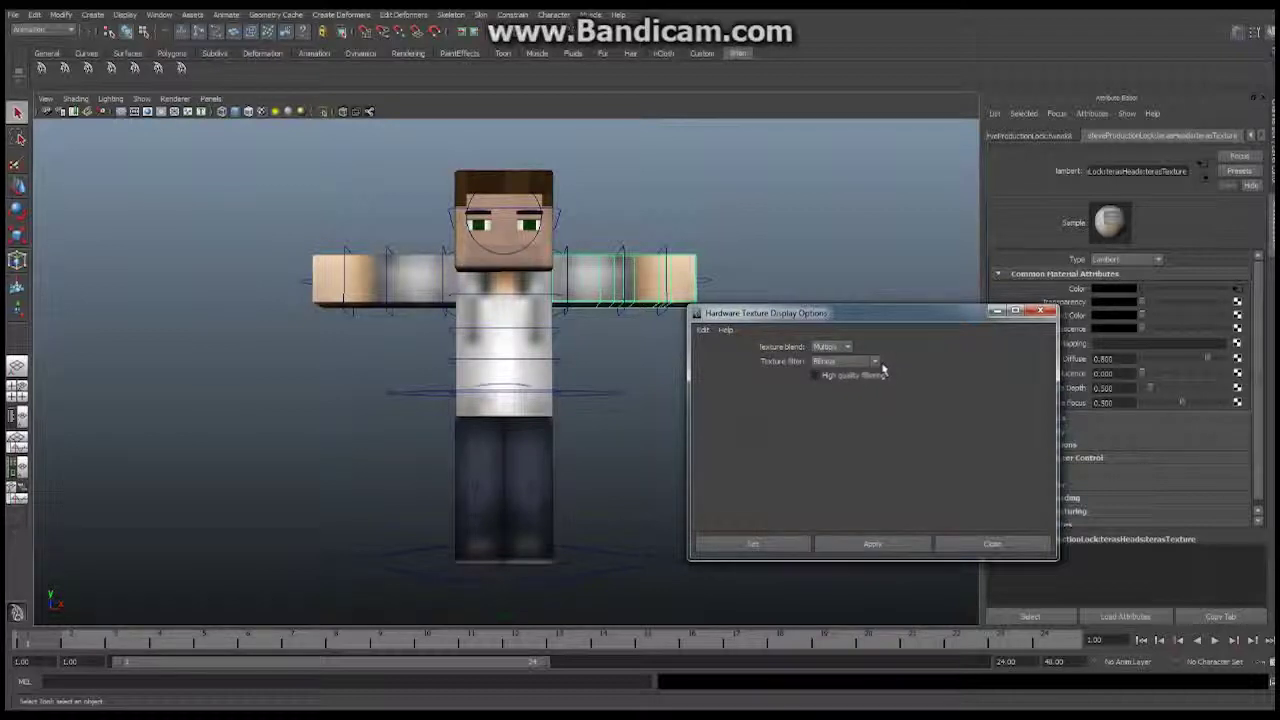
pyautogui.click(876, 364)
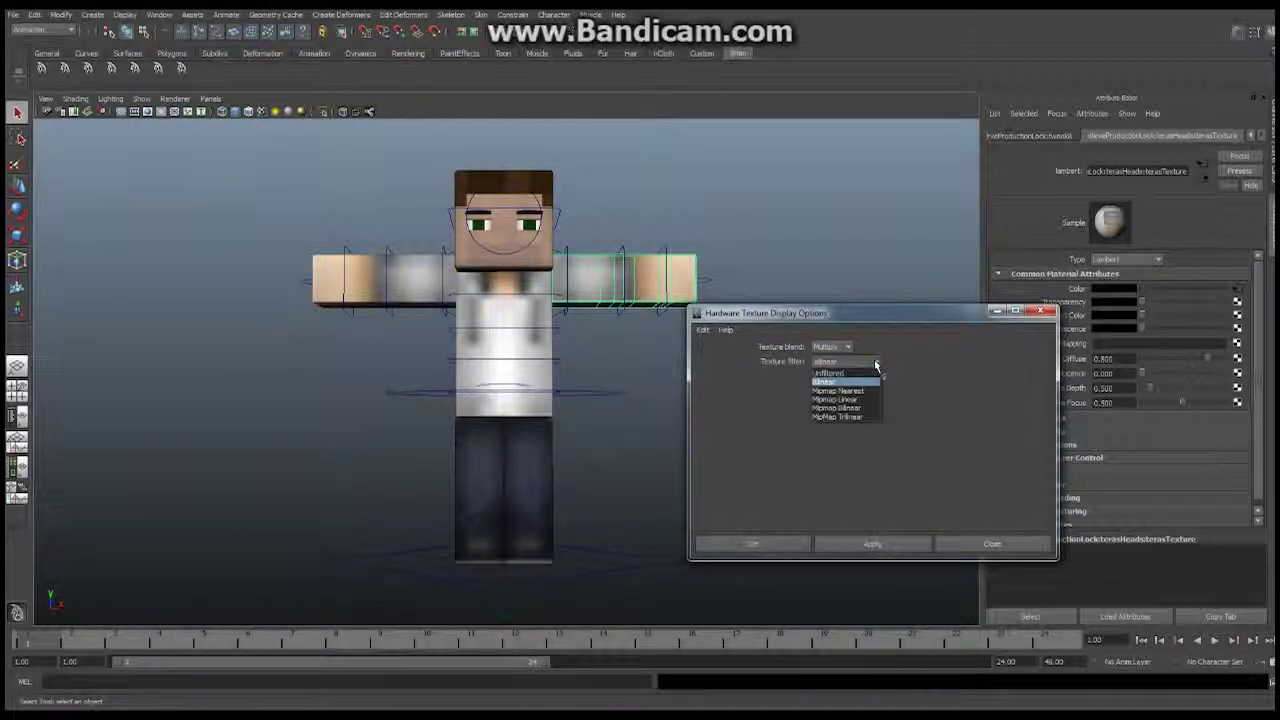
pyautogui.click(838, 374)
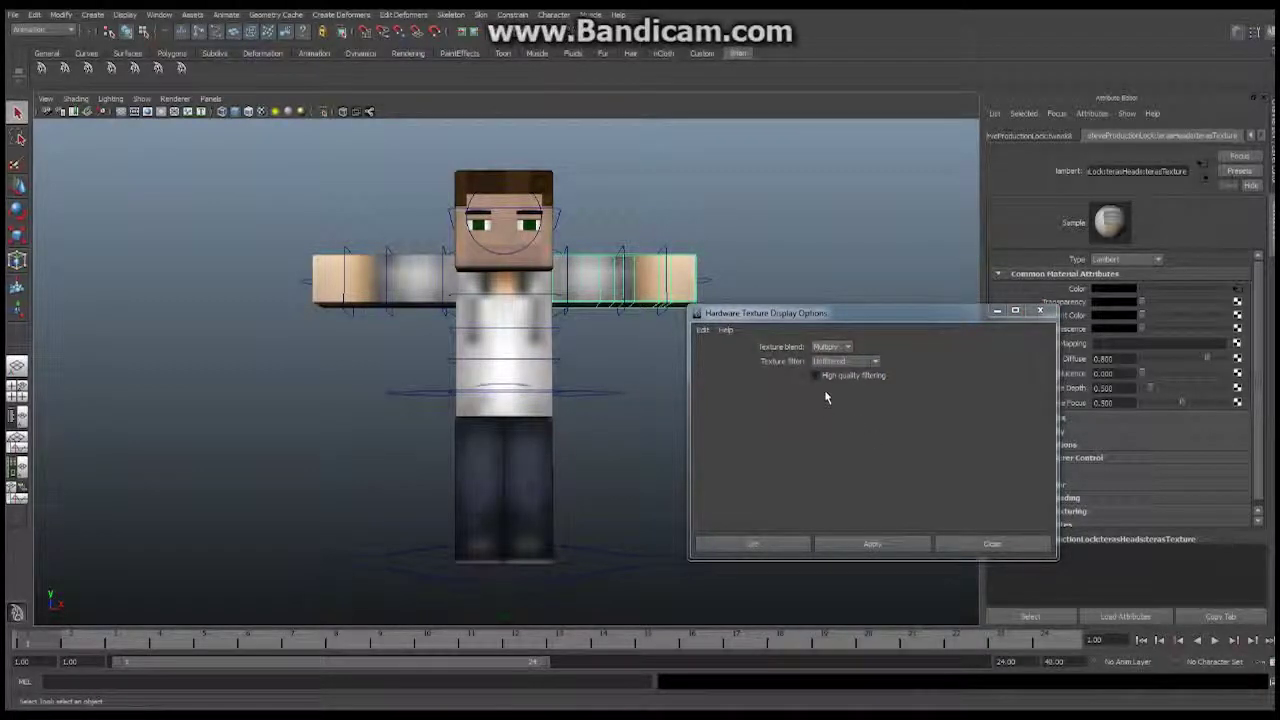
pyautogui.click(886, 544)
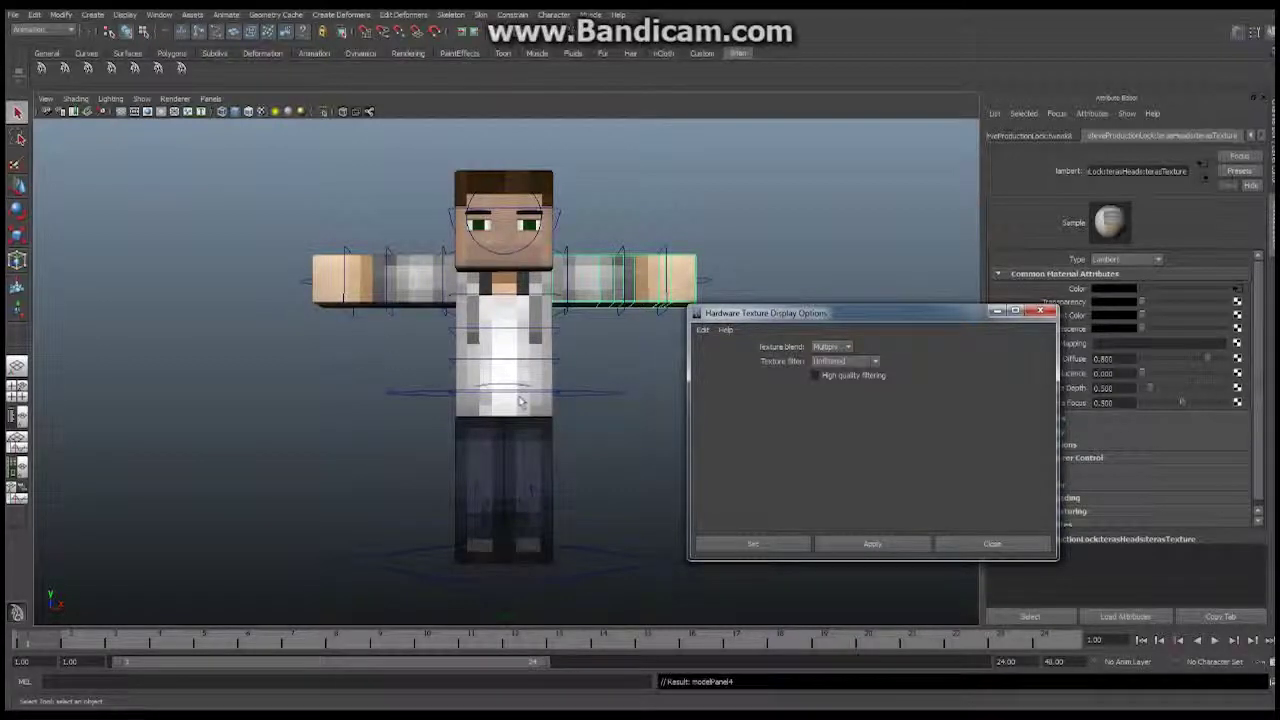
pyautogui.moveTo(577, 388)
pyautogui.keyDown('alt'); pyautogui.mouseDown()
pyautogui.moveTo(300, 394)
pyautogui.moveTo(558, 396)
pyautogui.mouseUp(); pyautogui.keyUp('alt')
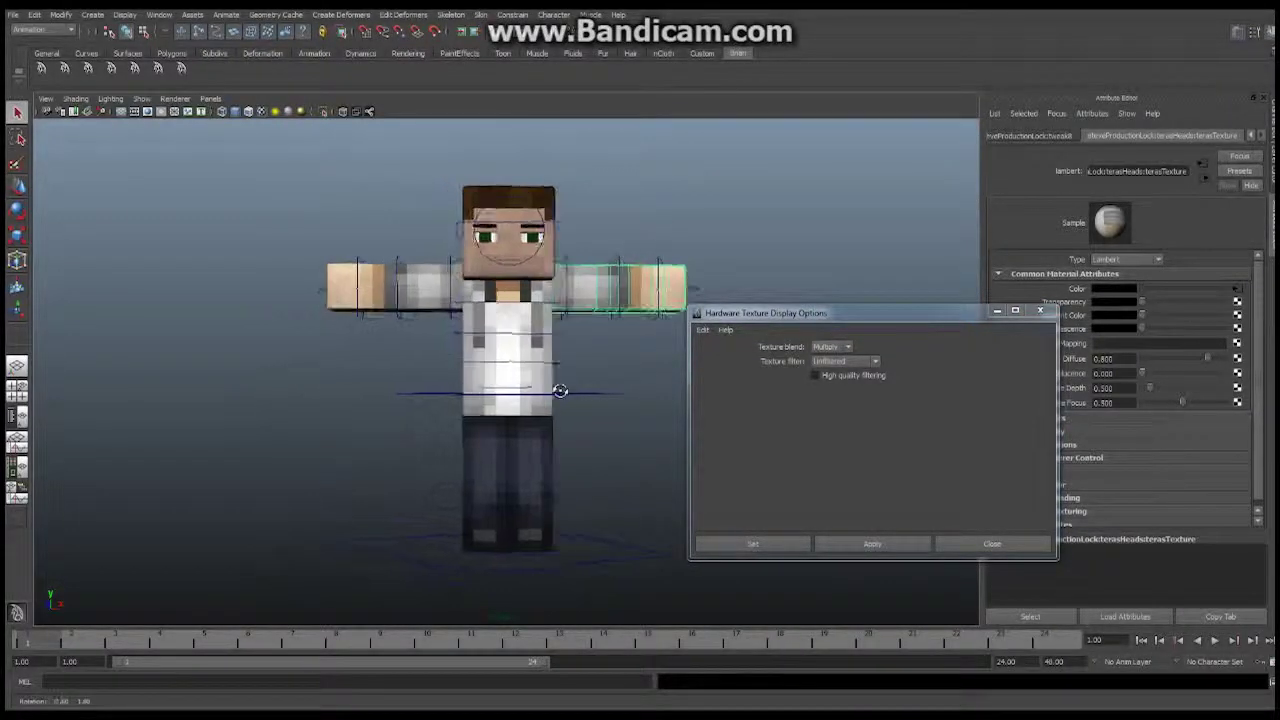
pyautogui.click(998, 312)
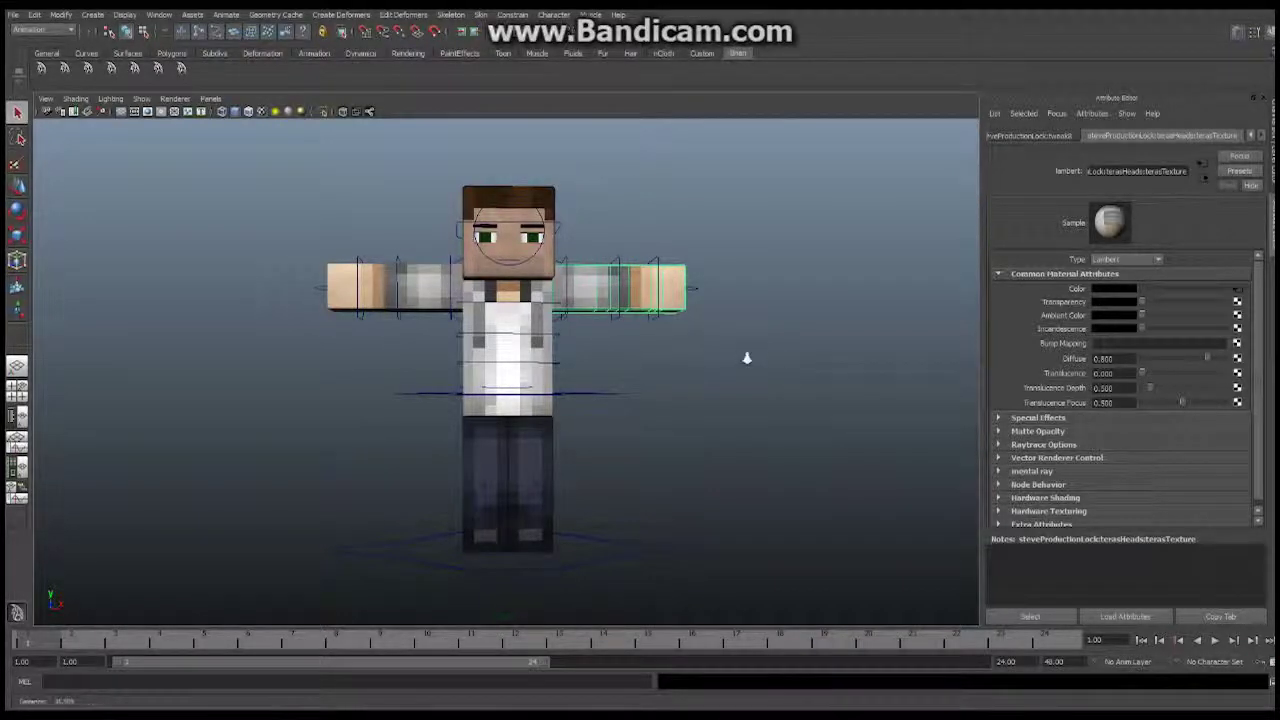
pyautogui.keyDown('alt'); pyautogui.moveTo(746, 357); pyautogui.dragTo(619, 378); pyautogui.keyUp('alt')
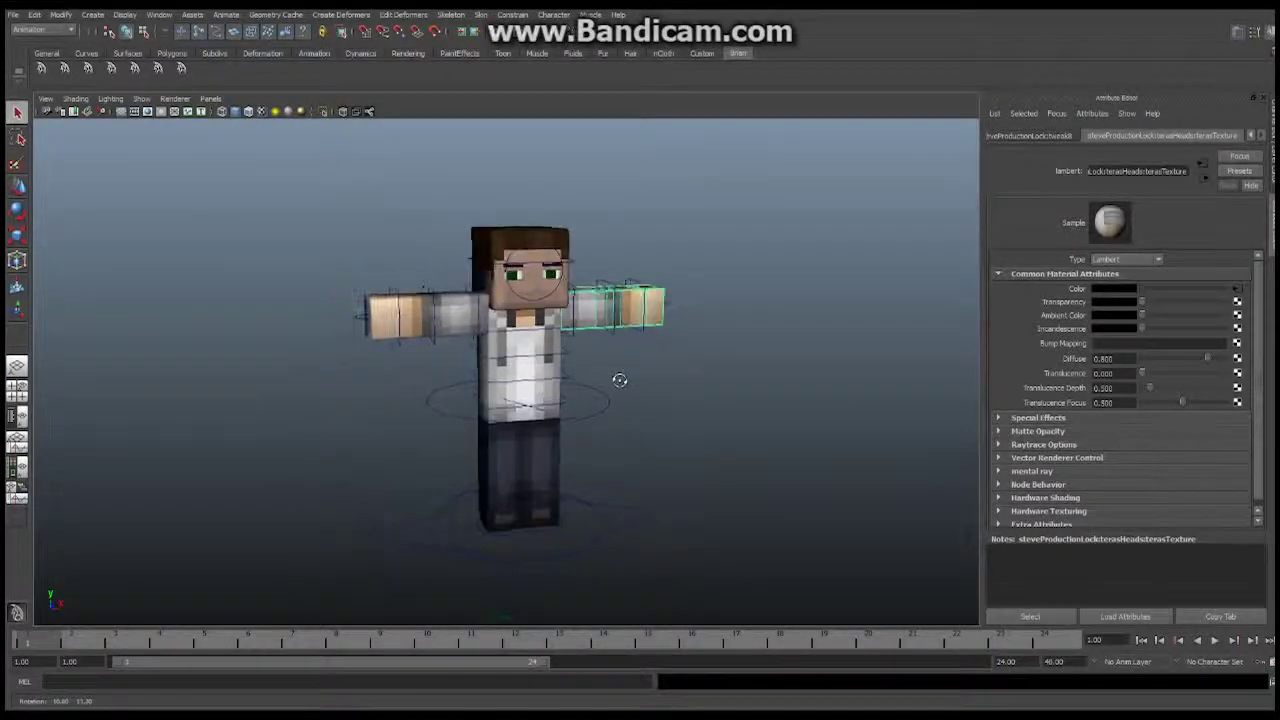